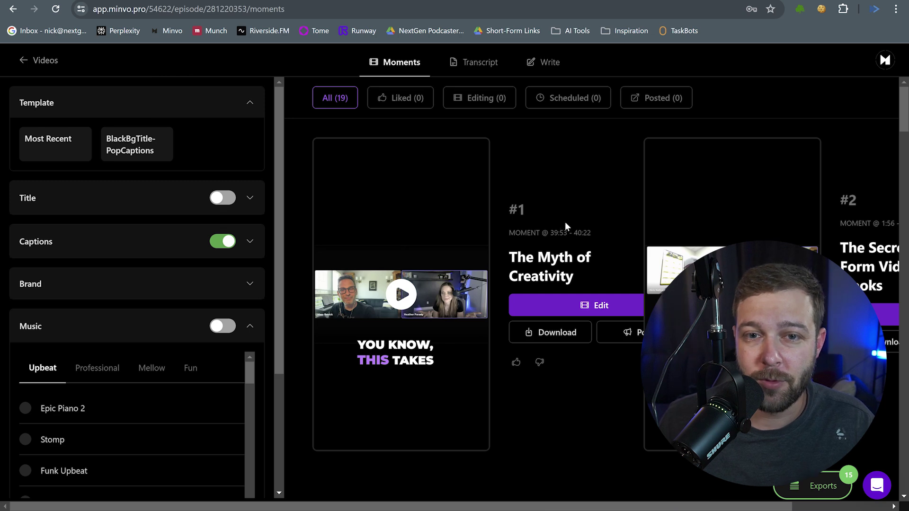
# - Open the moment "The Myth of Creativity" for editing
pyautogui.scroll(-5, 563, 229)
pyautogui.scroll(5, 561, 236)
pyautogui.click(562, 300)
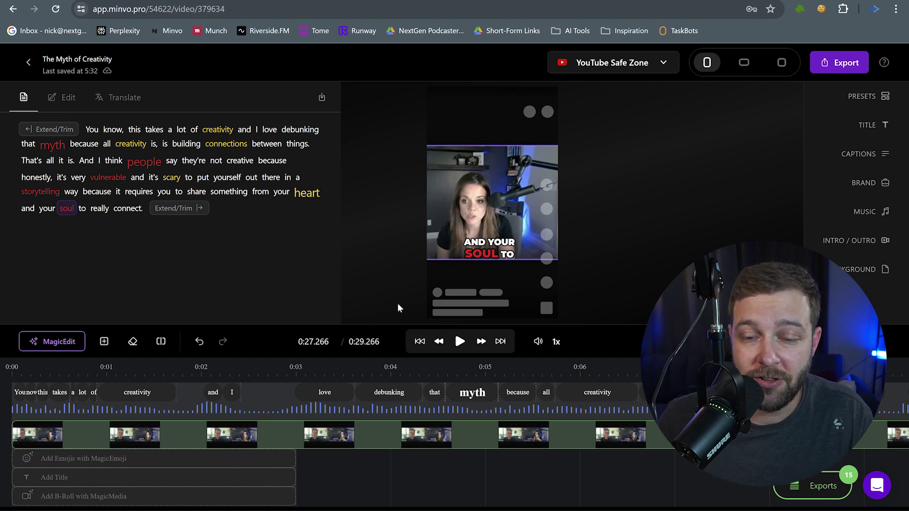
# - Show the clip's framing settings and look through its timeline and total length
pyautogui.click(471, 178)
pyautogui.click(516, 197)
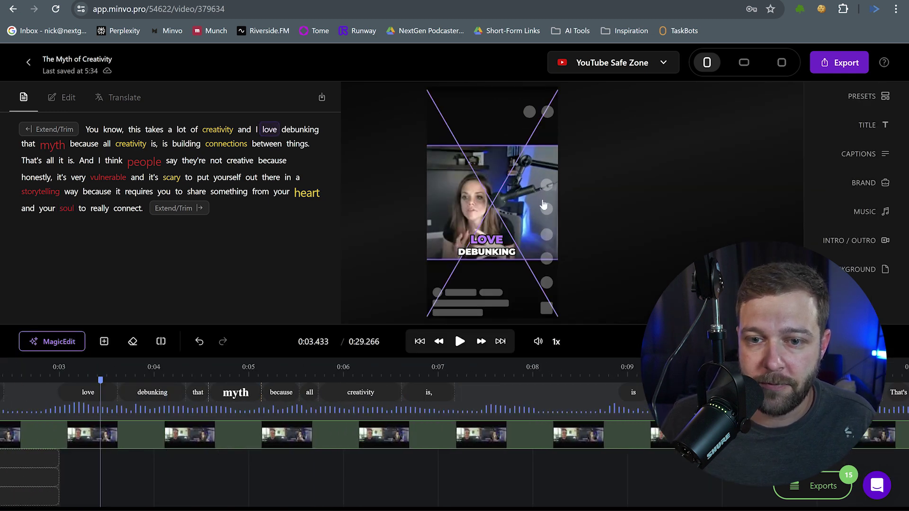
pyautogui.click(476, 188)
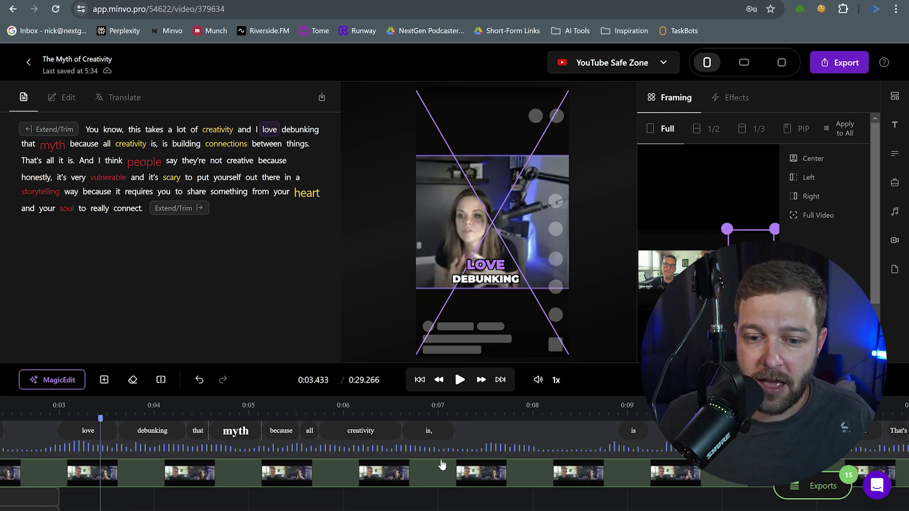
pyautogui.hscroll(15, 439, 466)
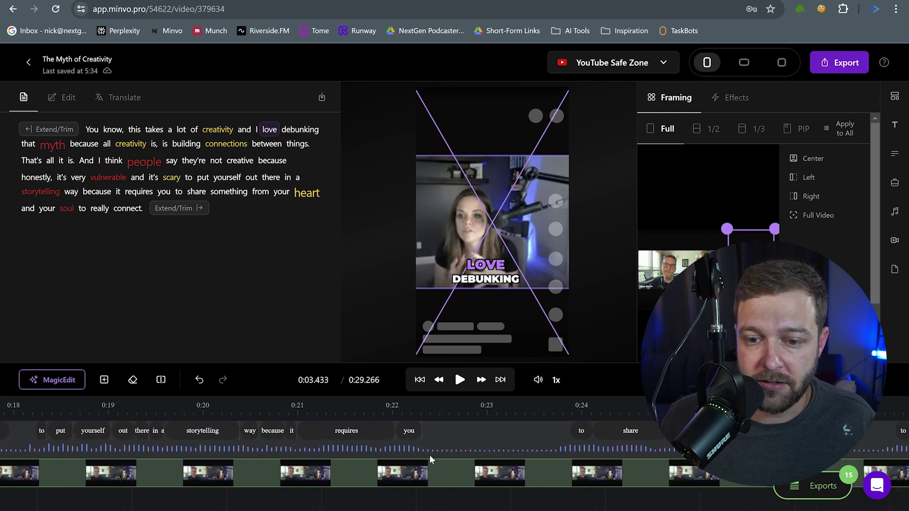
pyautogui.hscroll(6, 430, 460)
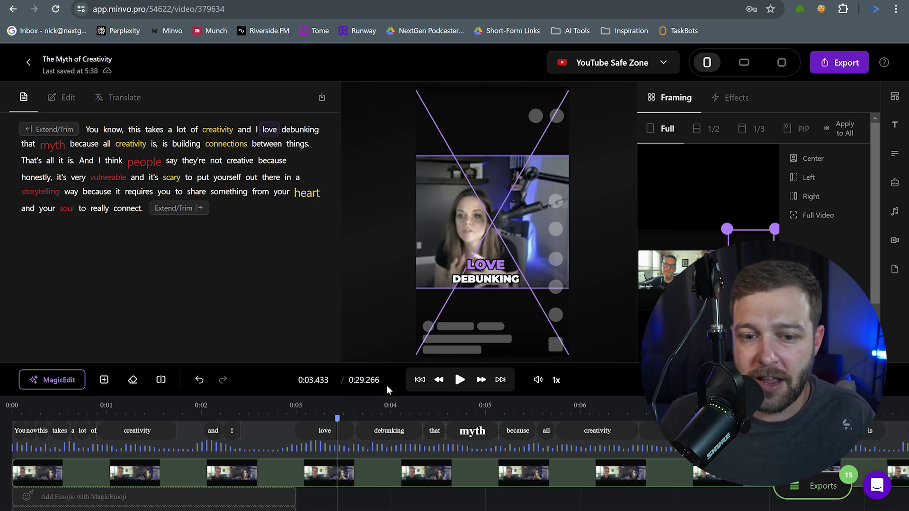
pyautogui.moveTo(383, 385); pyautogui.dragTo(350, 384)
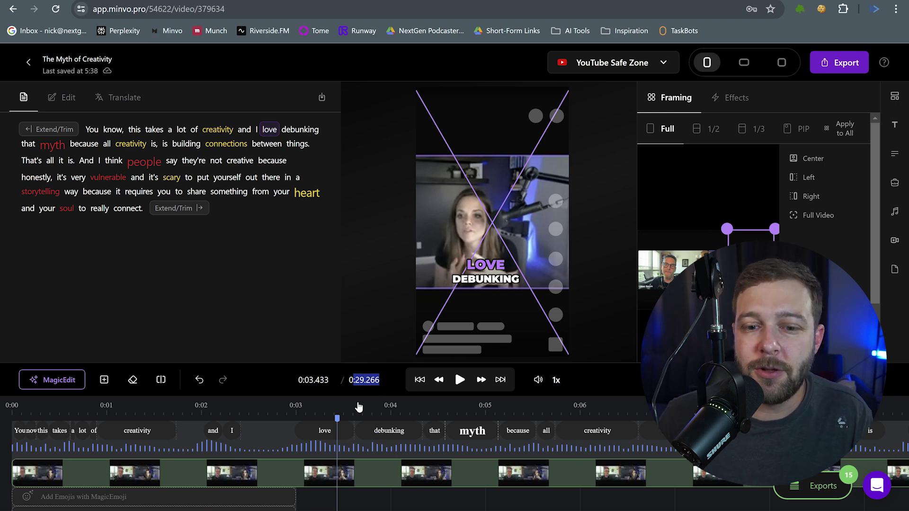
pyautogui.click(332, 361)
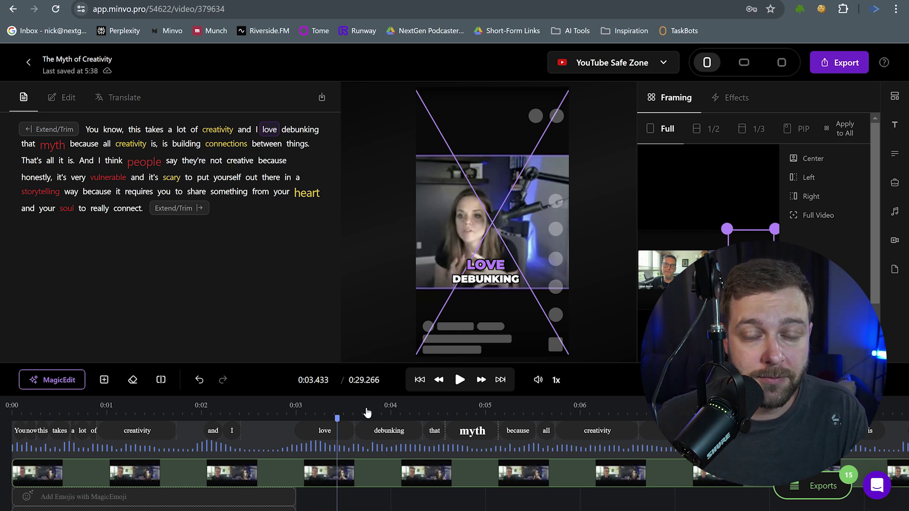
# - Play the clip from the beginning to check its original framing, with the sound turned down
pyautogui.click(419, 380)
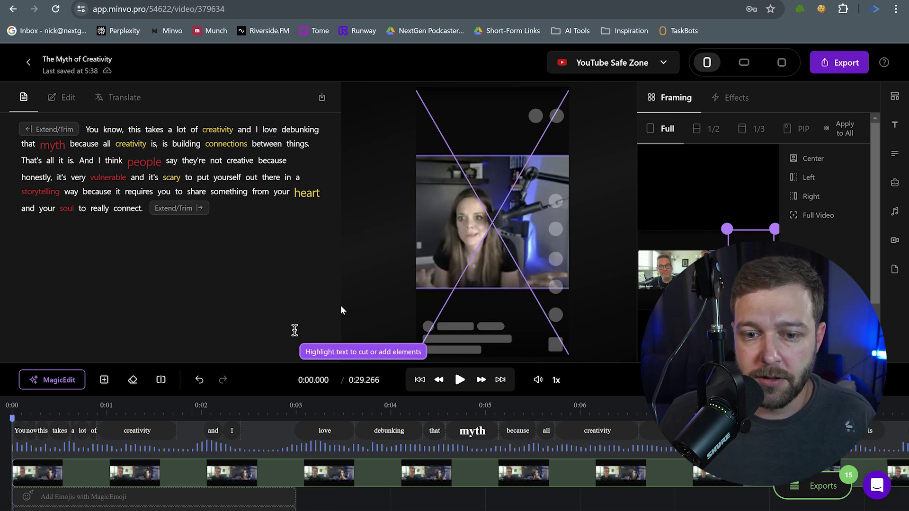
pyautogui.click(461, 380)
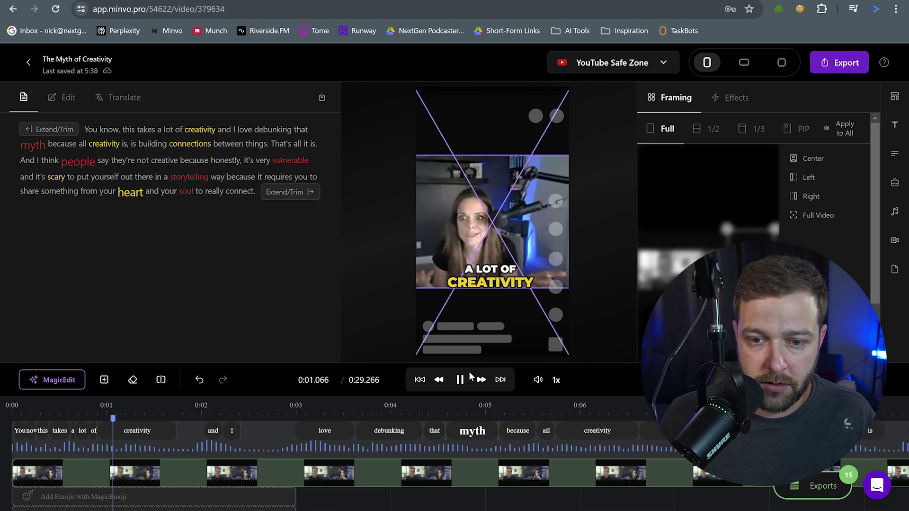
pyautogui.press('XF86AudioLowerVolume')
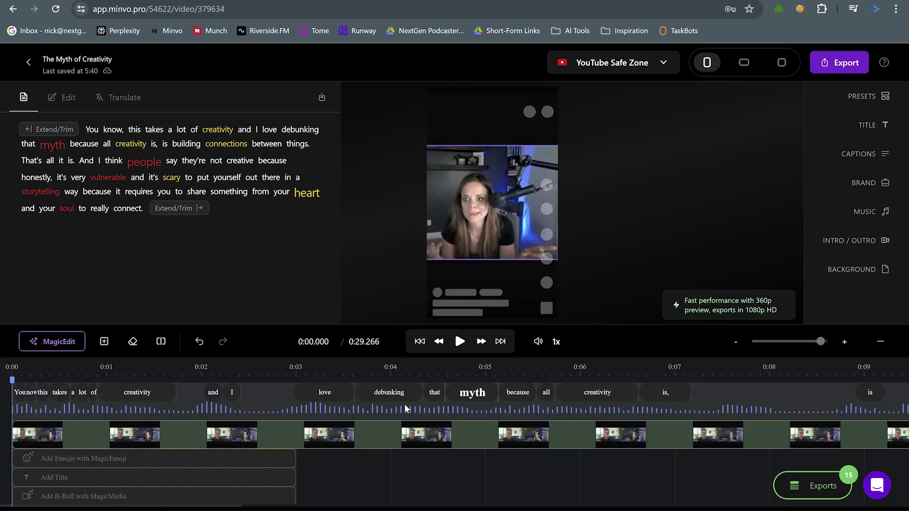
# - Shrink the clip's full-layout crop frame tightly around the woman so she fills the vertical video
pyautogui.click(434, 252)
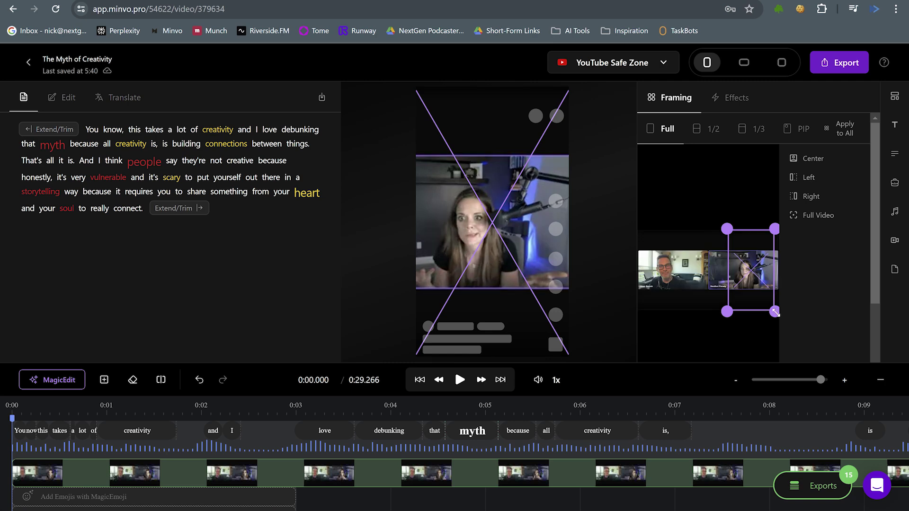
pyautogui.moveTo(776, 312); pyautogui.dragTo(745, 274)
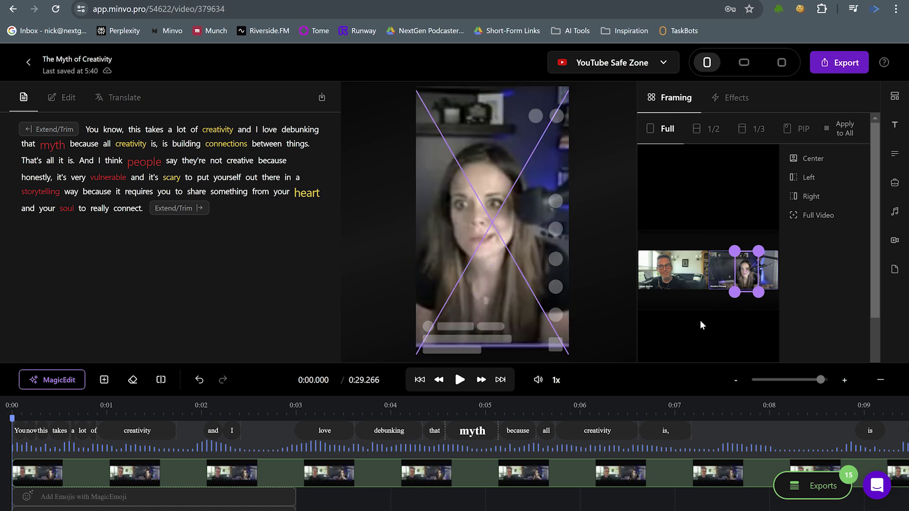
# - Preview the new framing and split the clip at about 0:04.966, within the word "myth"
pyautogui.click(460, 380)
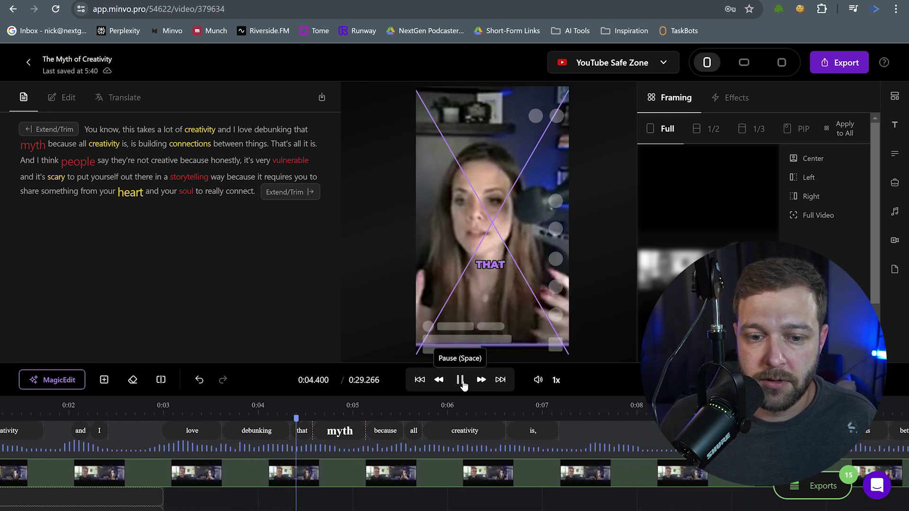
pyautogui.click(462, 383)
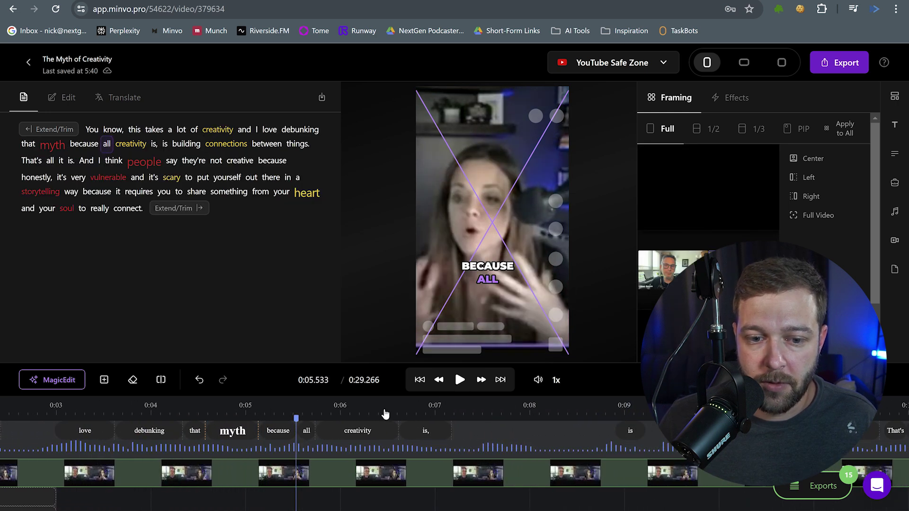
pyautogui.click(255, 415)
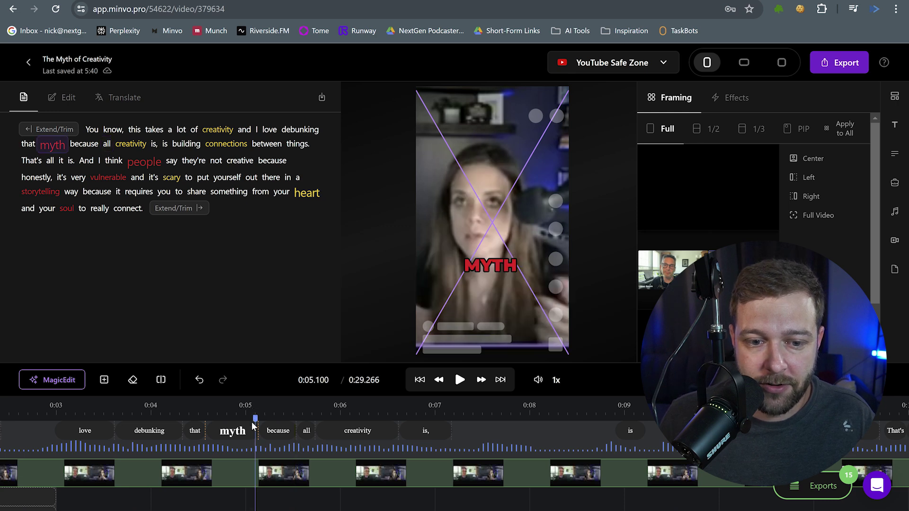
pyautogui.moveTo(254, 417); pyautogui.dragTo(244, 418)
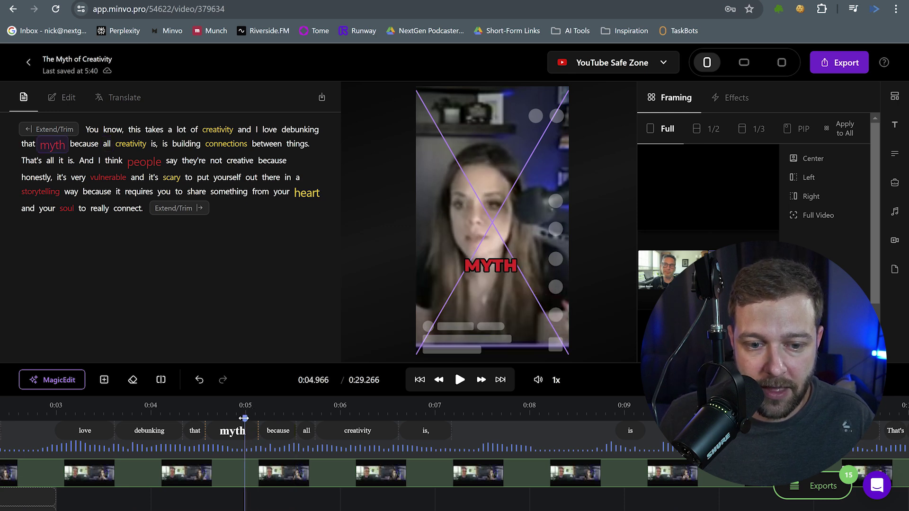
pyautogui.click(162, 379)
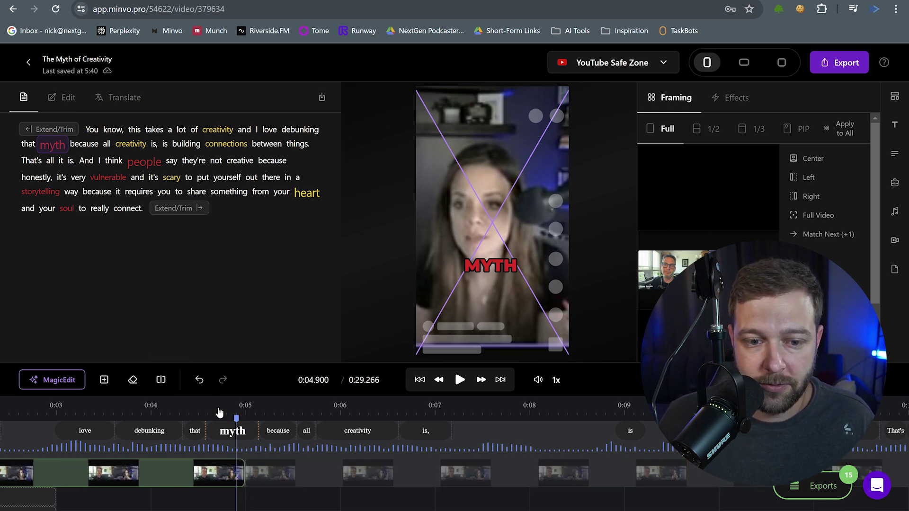
# - Give the segment after the first split a 1/2 layout and tighten both crop frames around the two speakers
pyautogui.click(278, 412)
pyautogui.click(214, 413)
pyautogui.click(297, 415)
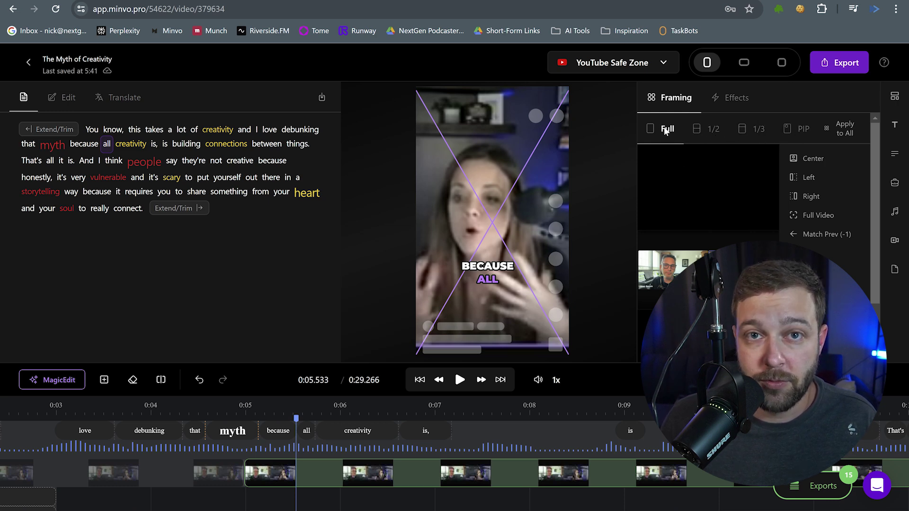
pyautogui.click(708, 135)
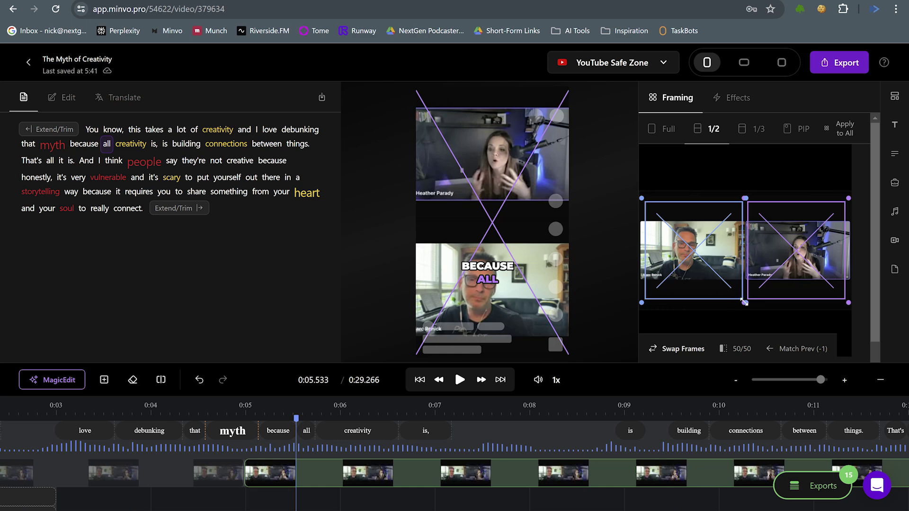
pyautogui.moveTo(747, 305); pyautogui.dragTo(694, 260)
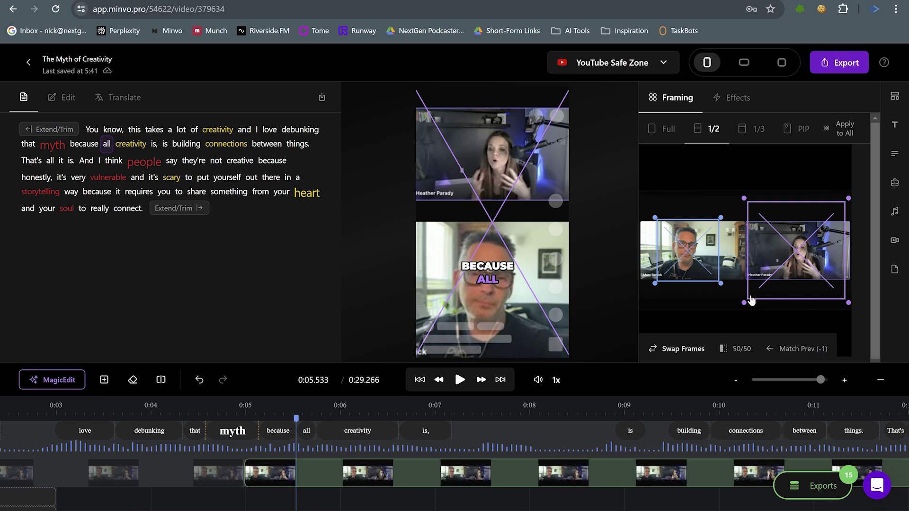
pyautogui.moveTo(744, 303); pyautogui.dragTo(783, 273)
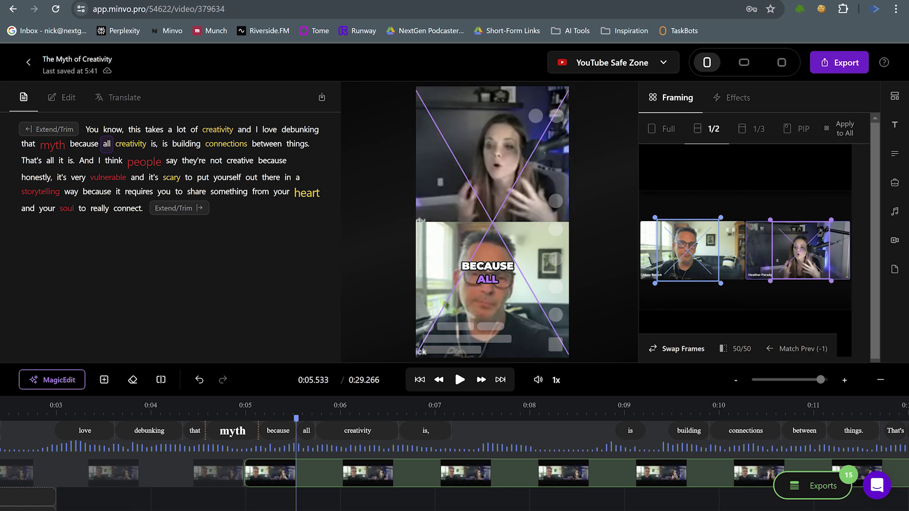
# - Play through the split-screen segment and split it at about 0:13.066, just before "And I think"
pyautogui.click(460, 384)
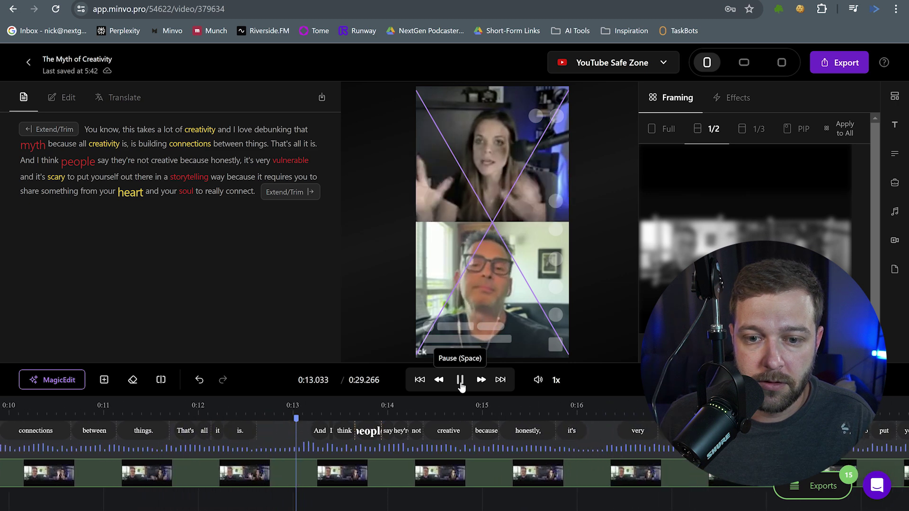
pyautogui.click(461, 381)
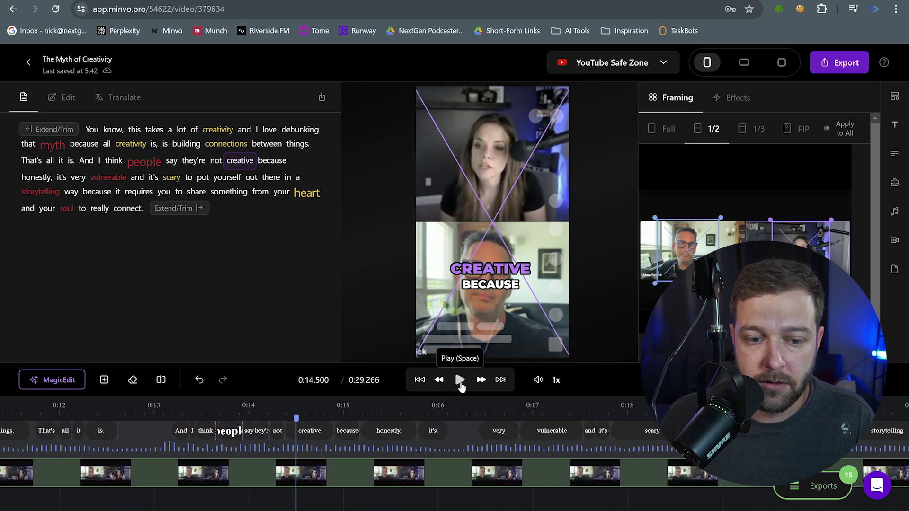
pyautogui.click(163, 413)
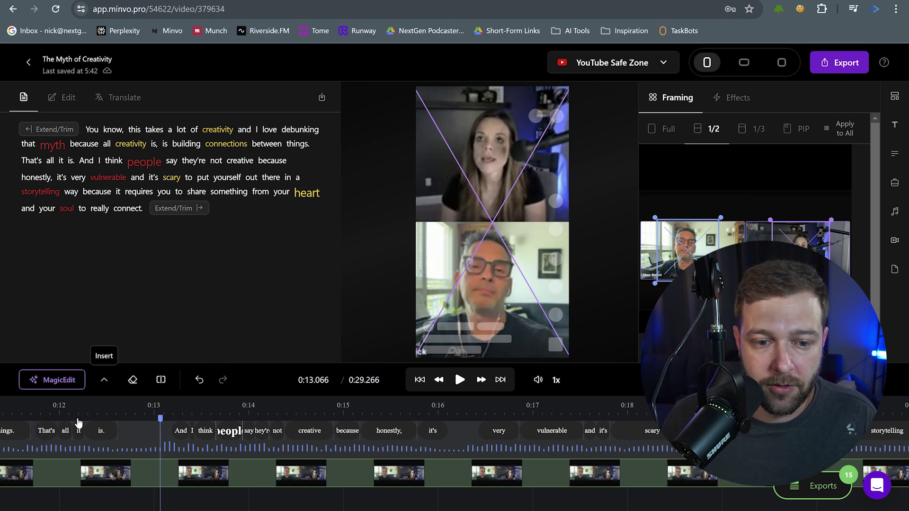
pyautogui.click(162, 382)
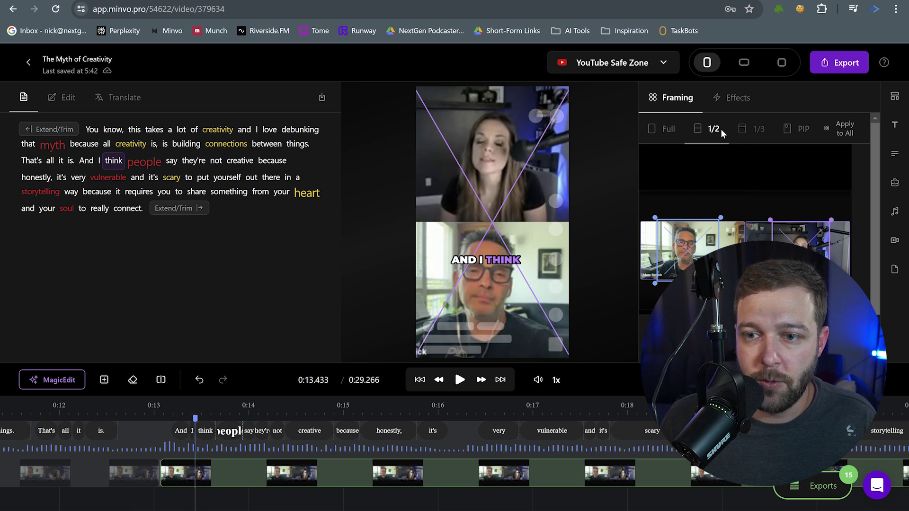
# - Give the segment starting at "And I think" a 1/3 layout and shrink its large crop frame around the woman
pyautogui.click(756, 132)
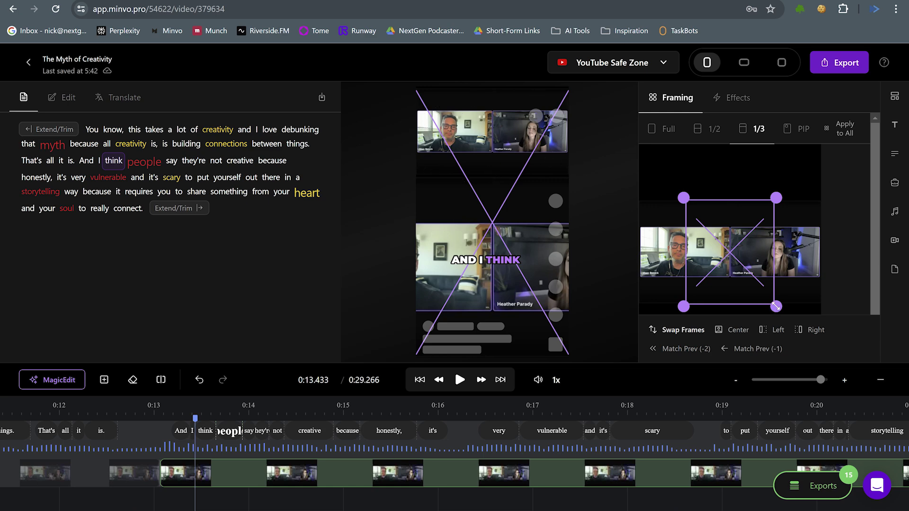
pyautogui.moveTo(776, 307); pyautogui.dragTo(746, 256)
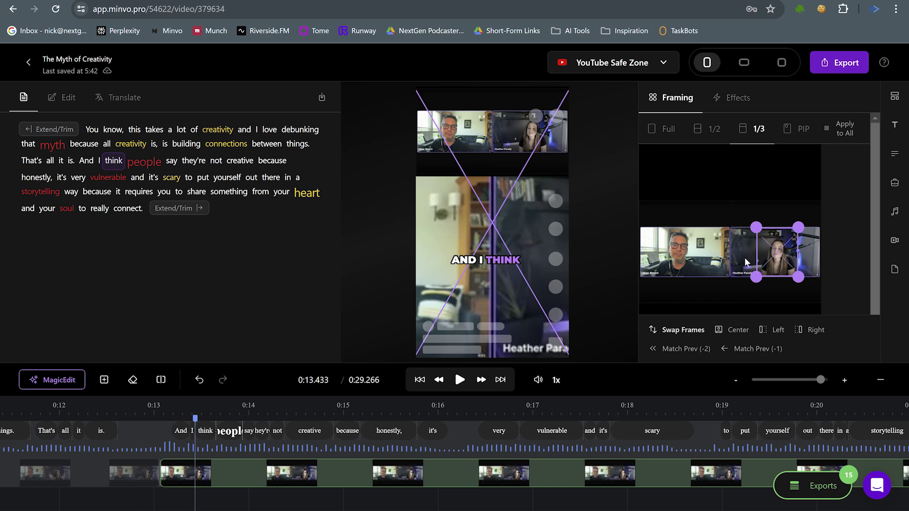
# - Play through the 1/3-layout segment and split it at about 0:24, in the pause before "to share"
pyautogui.click(461, 381)
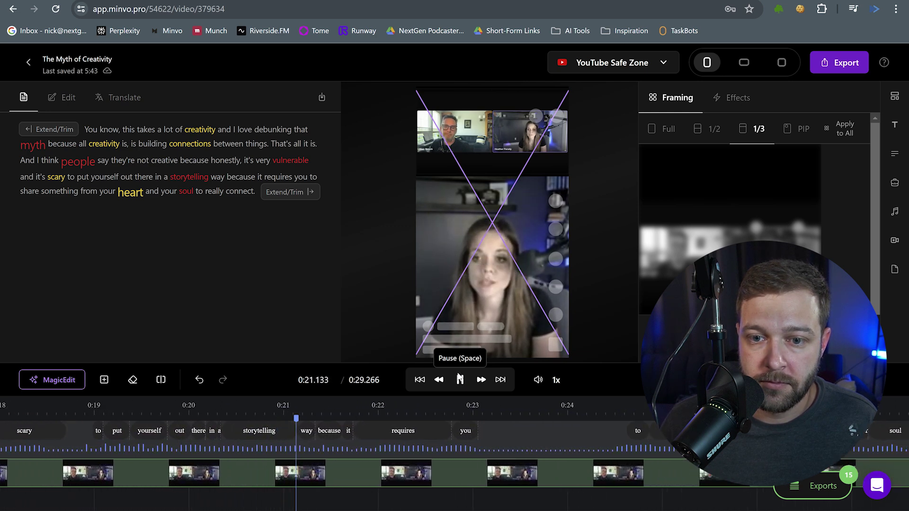
pyautogui.click(481, 380)
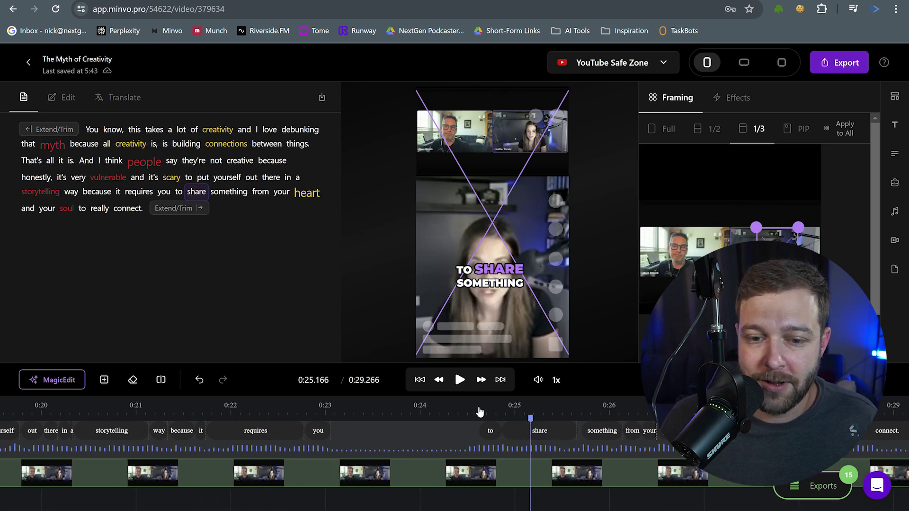
pyautogui.click(451, 417)
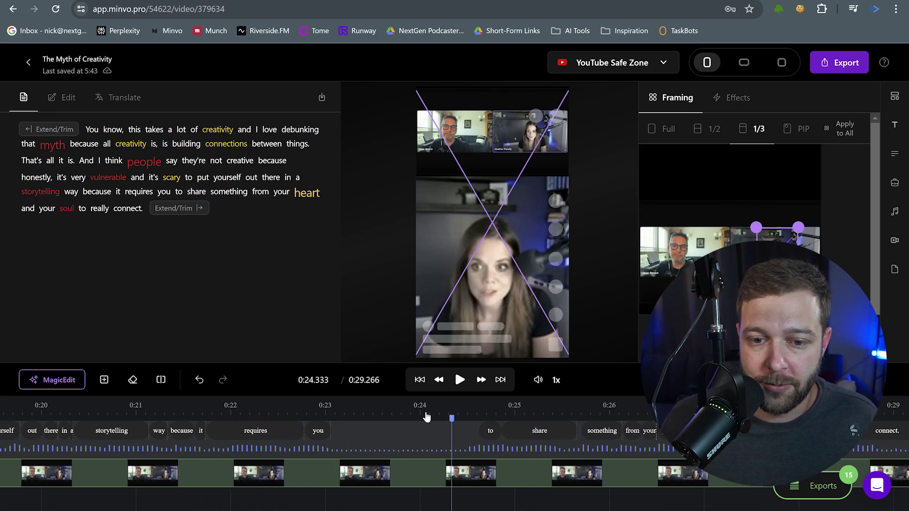
pyautogui.click(456, 465)
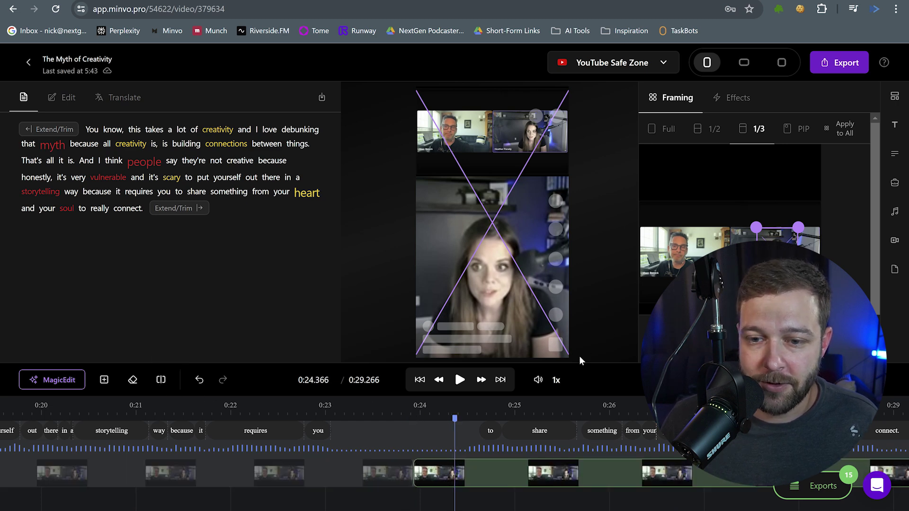
# - Set the last segment to the Full layout with Right framing and tighten the crop around the woman
pyautogui.click(666, 130)
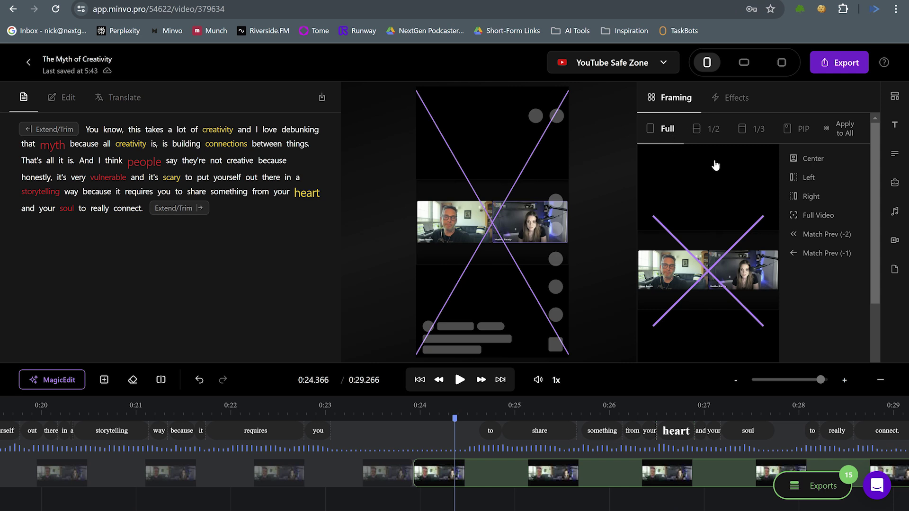
pyautogui.click(807, 198)
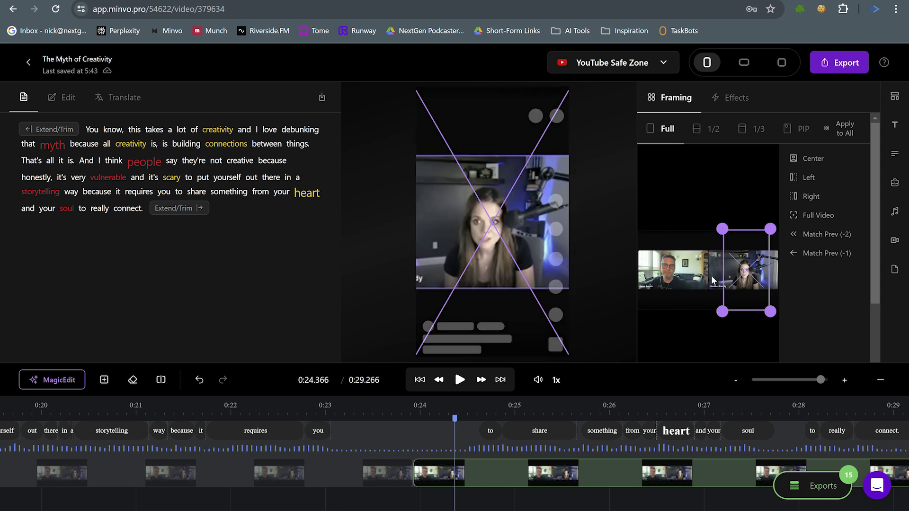
pyautogui.moveTo(771, 311); pyautogui.dragTo(760, 294)
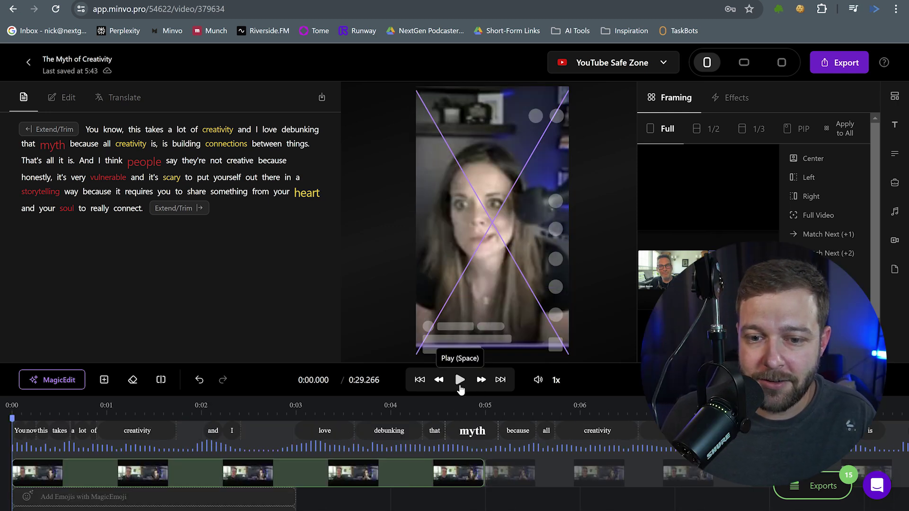
# - Play the clip from the start to review the layout changes and look along the split segments in the timeline
pyautogui.click(460, 381)
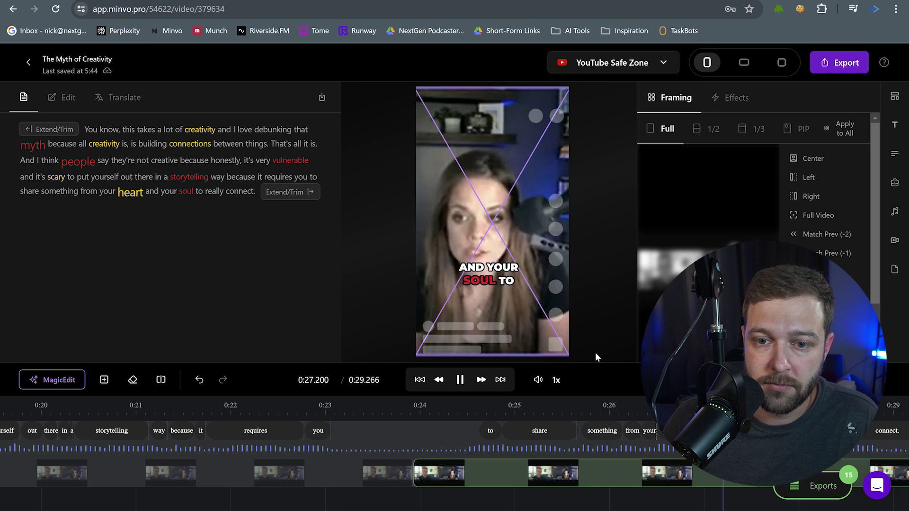
pyautogui.click(423, 371)
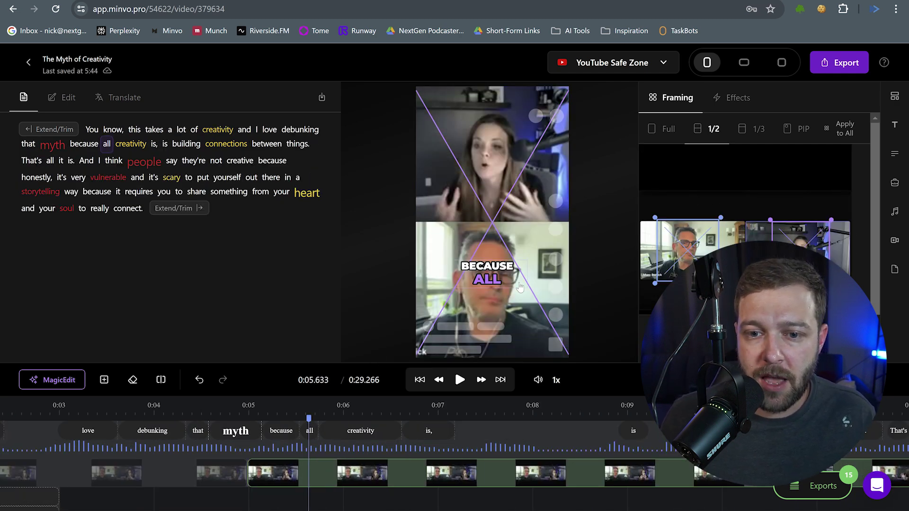
pyautogui.hscroll(15, 453, 429)
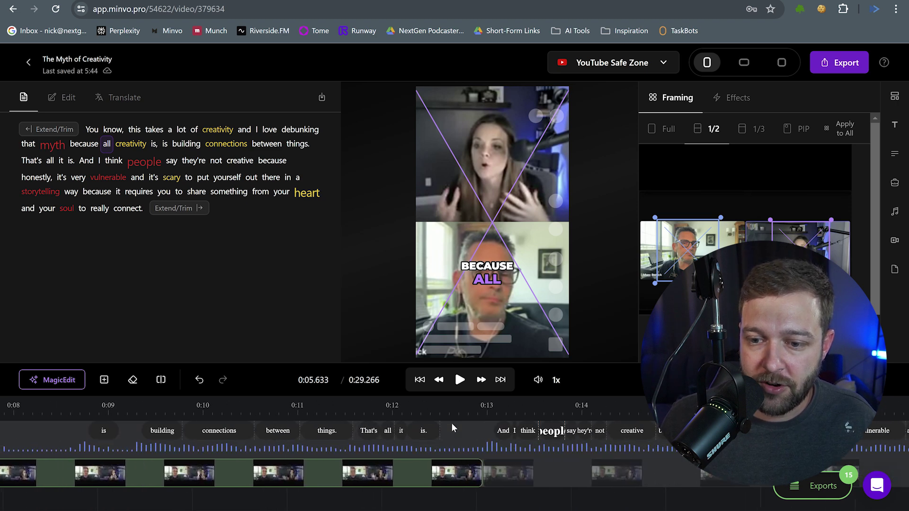